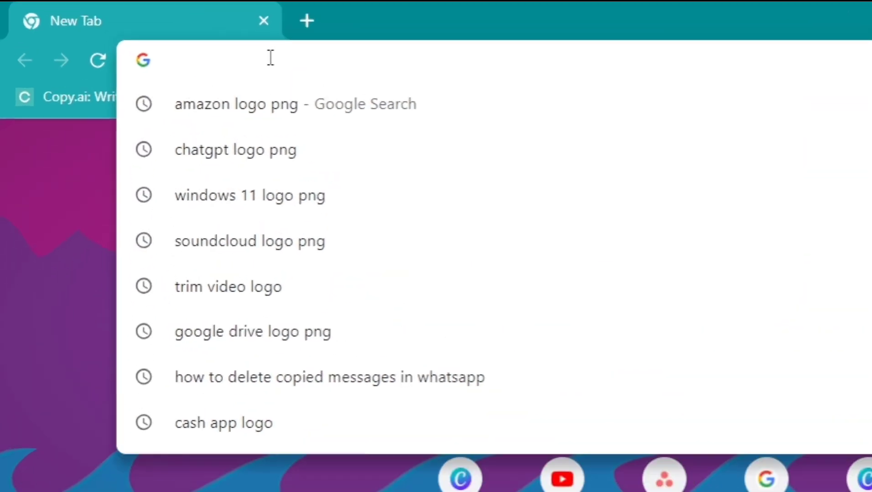
Search Google for 'nearby share windows'
{"action": "type", "text": "nearby share windo"}
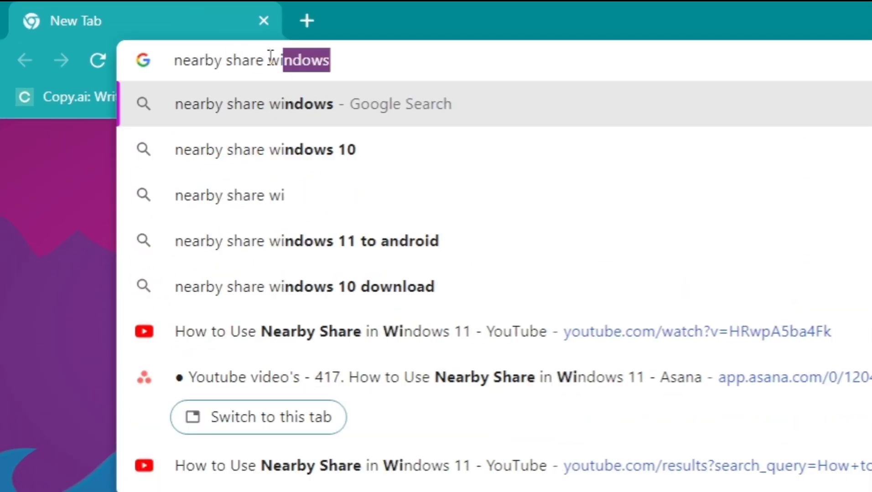
{"action": "type", "text": "ws"}
{"action": "key", "text": "Return"}
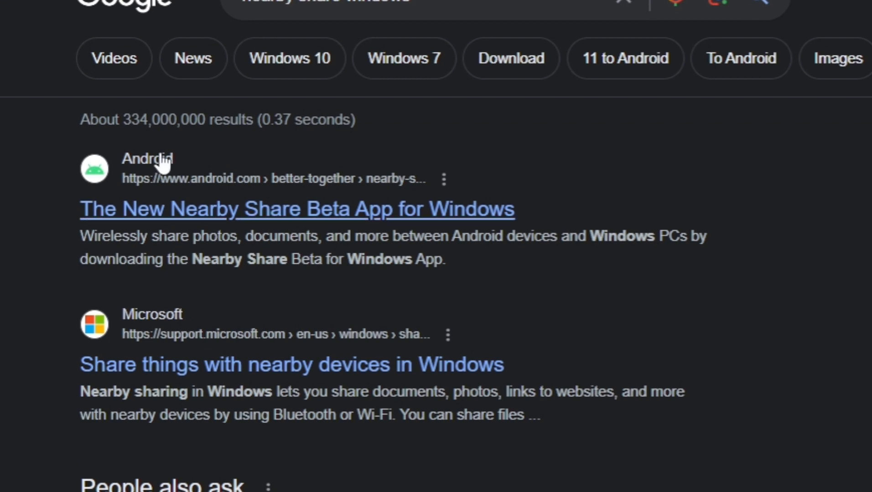
Open the android.com Nearby Share Beta page, dismiss the cookie notice, and download BetterTogetherSetup.exe
{"action": "left_click", "coordinate": [320, 210]}
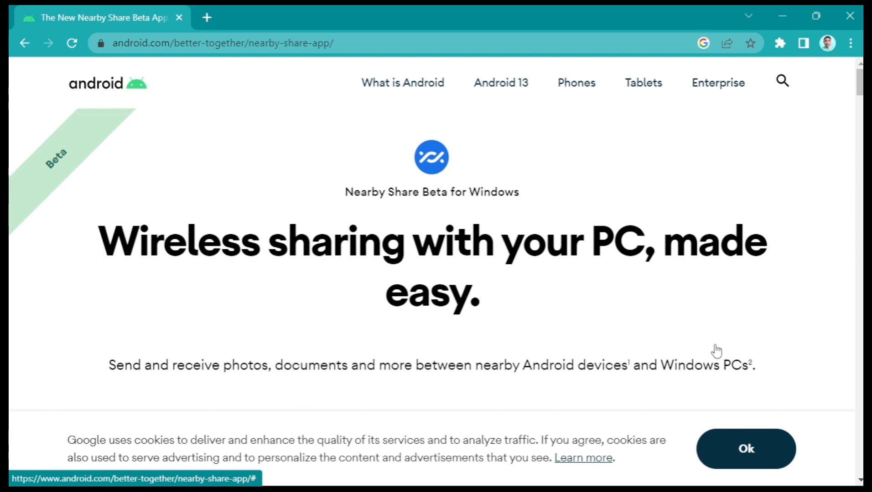
{"action": "left_click", "coordinate": [745, 456]}
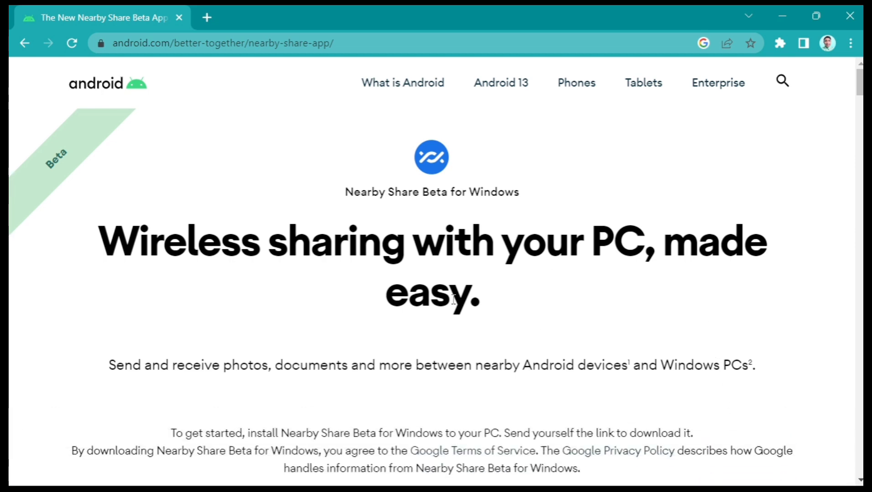
{"action": "scroll", "coordinate": [669, 328], "scroll_direction": "down", "scroll_amount": 5}
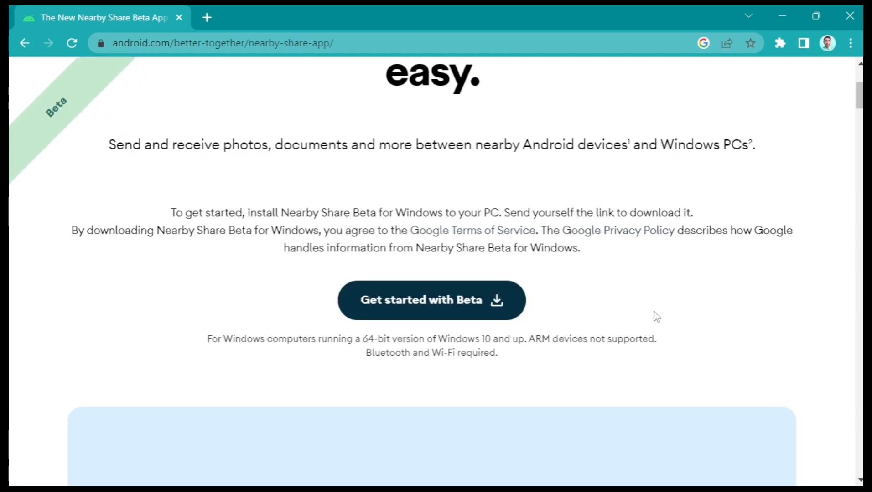
{"action": "left_click", "coordinate": [438, 304]}
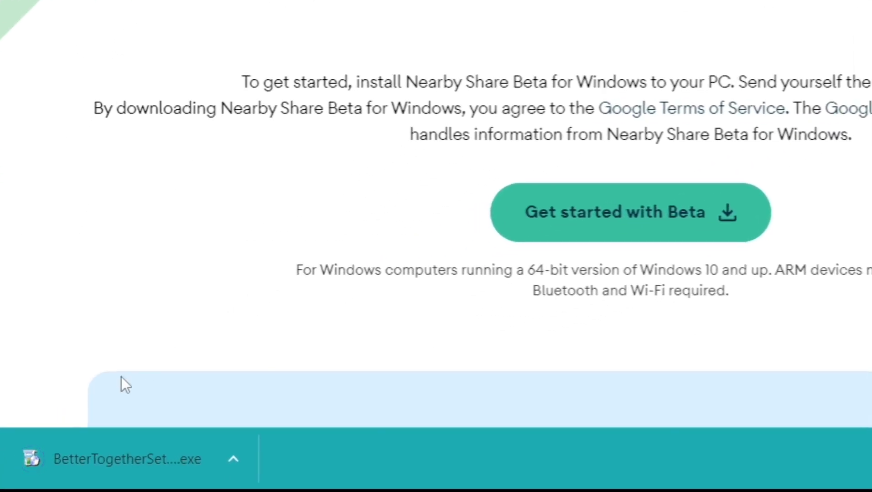
{"action": "left_click", "coordinate": [227, 457]}
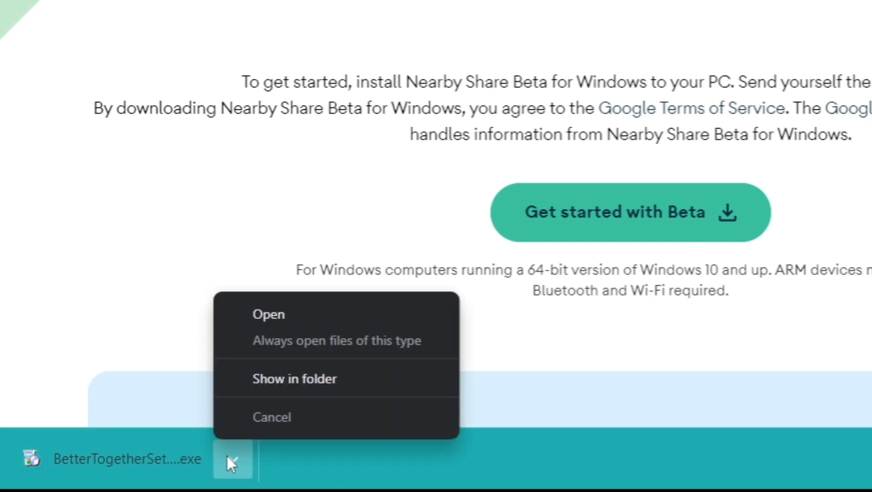
Run BetterTogetherSetup.exe and maximize the Nearby Share Beta sign-in window
{"action": "left_click", "coordinate": [273, 314]}
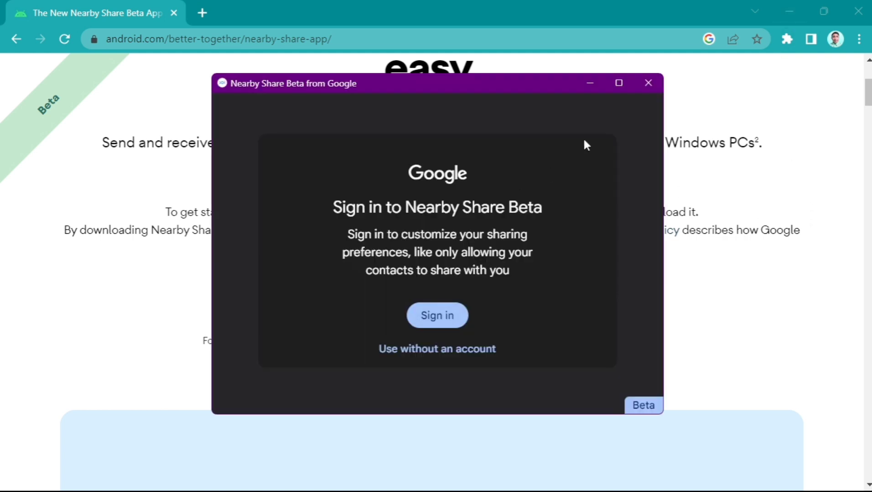
{"action": "left_click", "coordinate": [619, 83]}
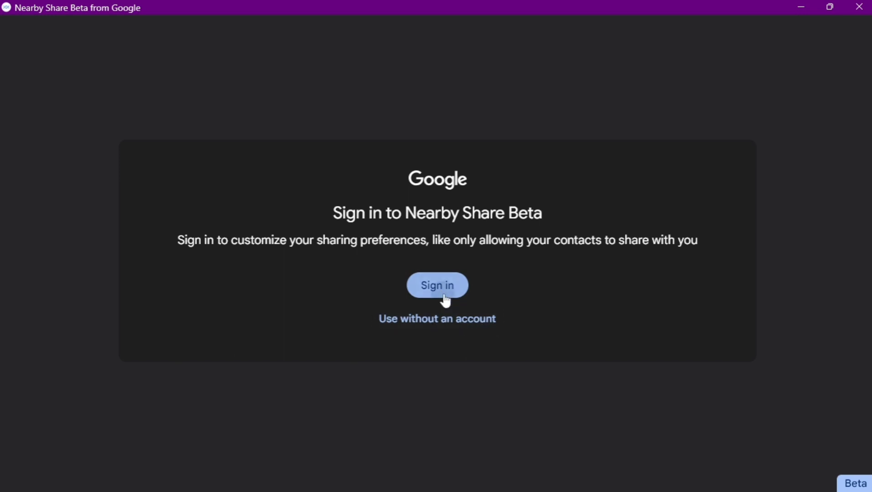
Sign in, then replace the PC's 'Visible to others as' name with a new device name
{"action": "left_click", "coordinate": [446, 296]}
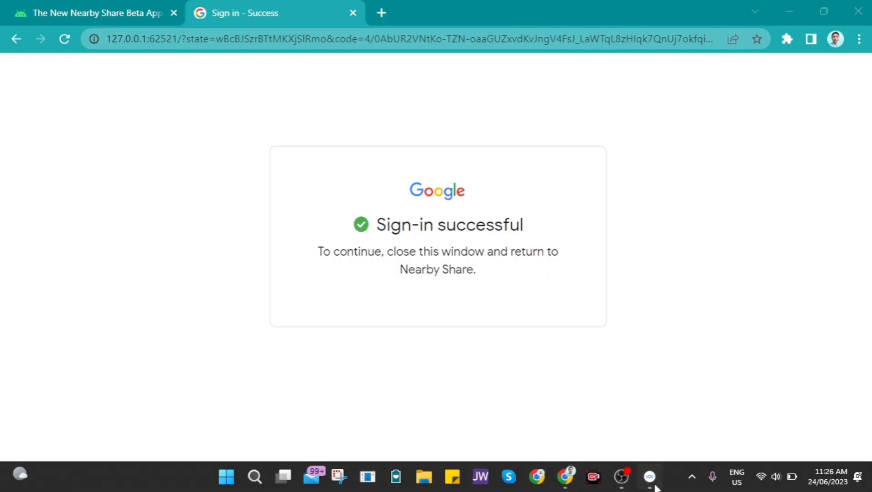
{"action": "left_click", "coordinate": [651, 483]}
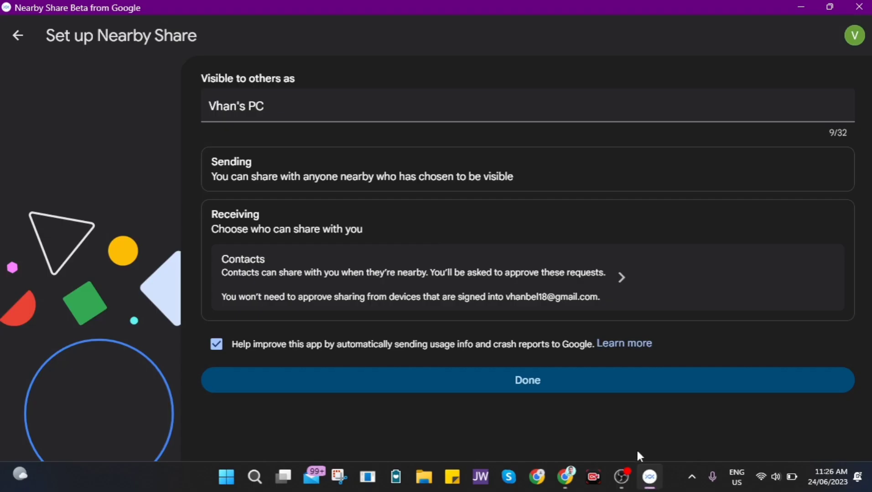
{"action": "left_click", "coordinate": [272, 111]}
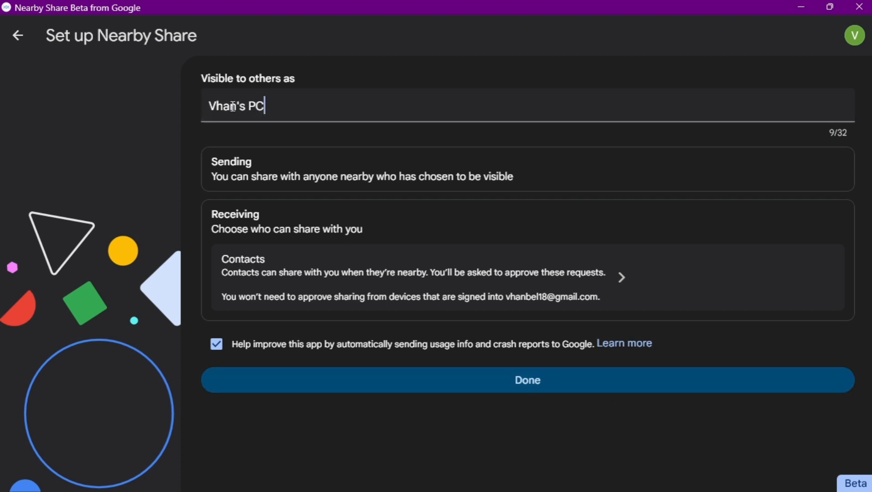
{"action": "key", "text": "ctrl+a"}
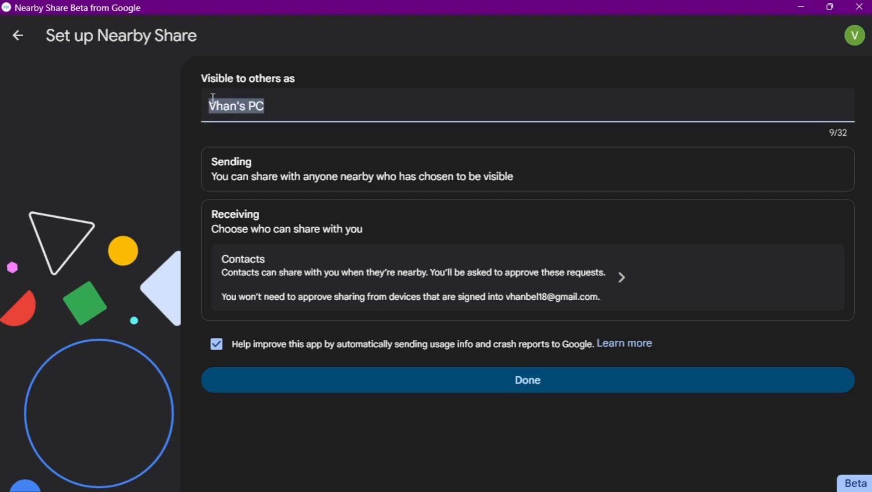
{"action": "type", "text": "Vhanbel18"}
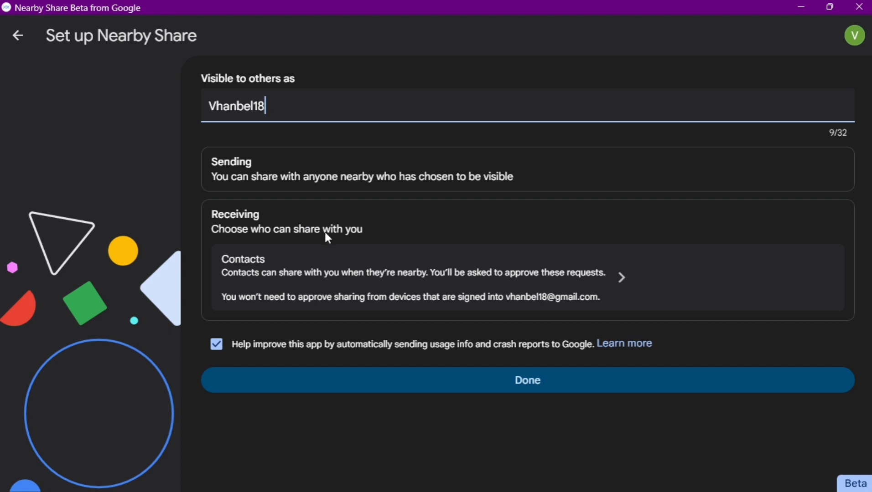
Set Receiving to 'Your devices' and finish the Nearby Share setup
{"action": "left_click", "coordinate": [615, 281]}
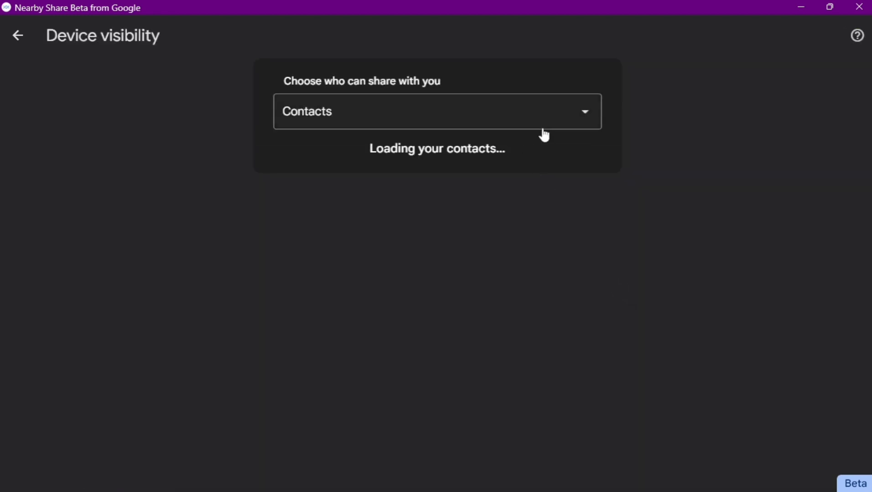
{"action": "left_click", "coordinate": [586, 121]}
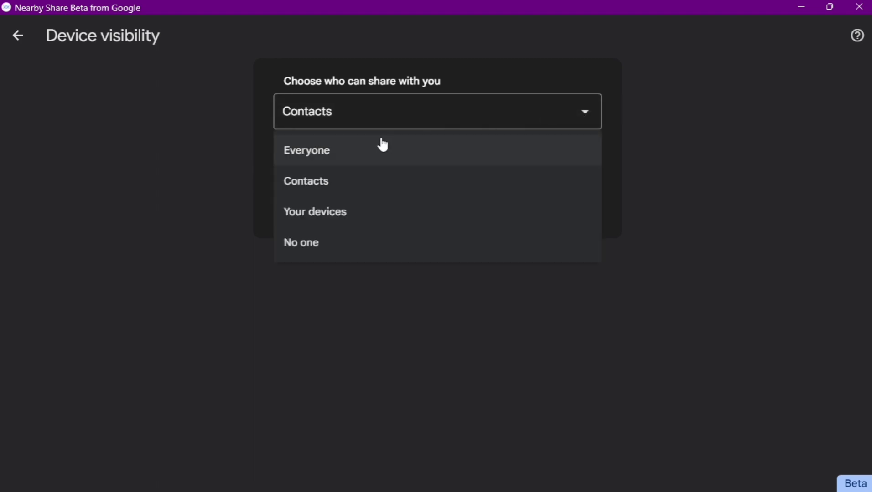
{"action": "left_click", "coordinate": [337, 220]}
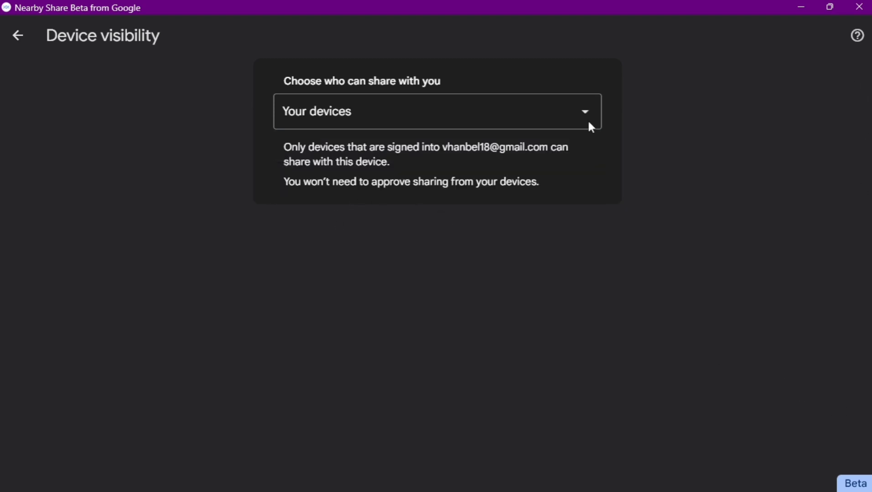
{"action": "left_click", "coordinate": [18, 37]}
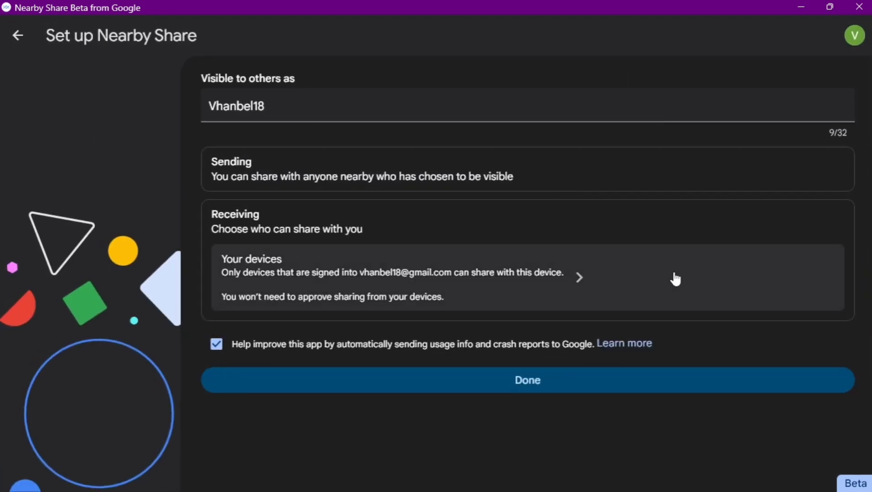
{"action": "left_click", "coordinate": [551, 391]}
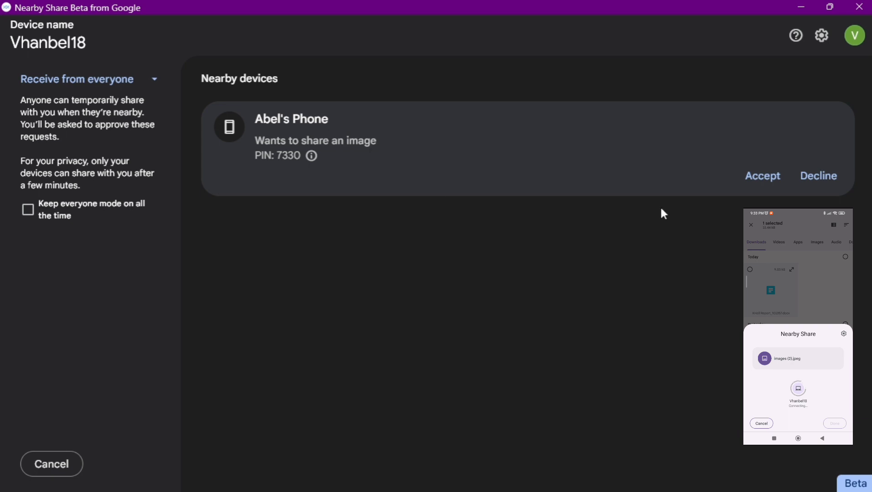
Accept the red car photo sent from the phone, view it, then close it
{"action": "left_click", "coordinate": [763, 176]}
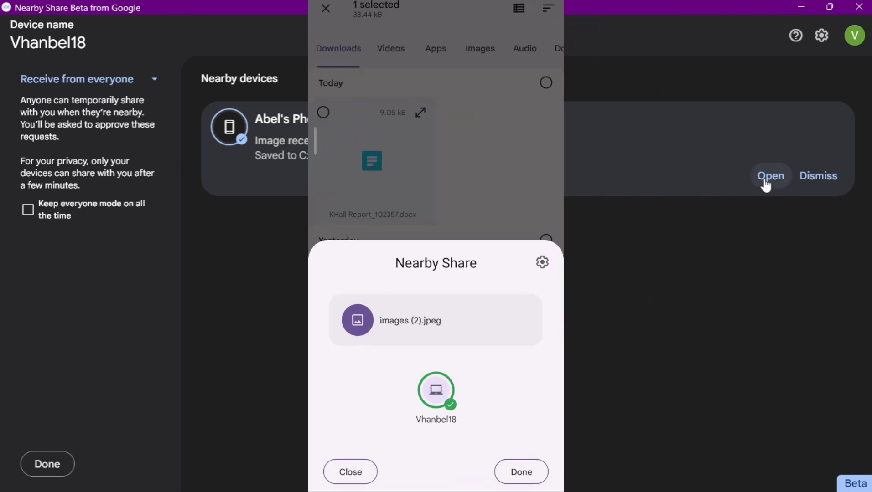
{"action": "left_click", "coordinate": [763, 183]}
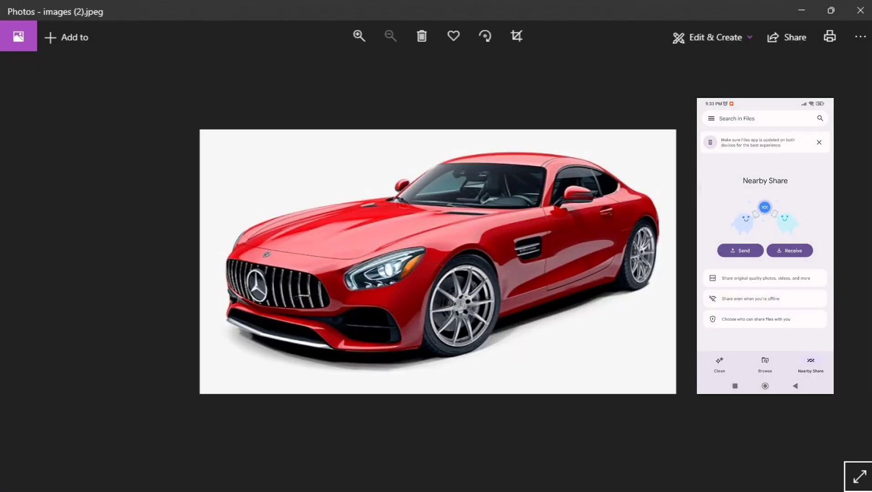
{"action": "left_click", "coordinate": [861, 10]}
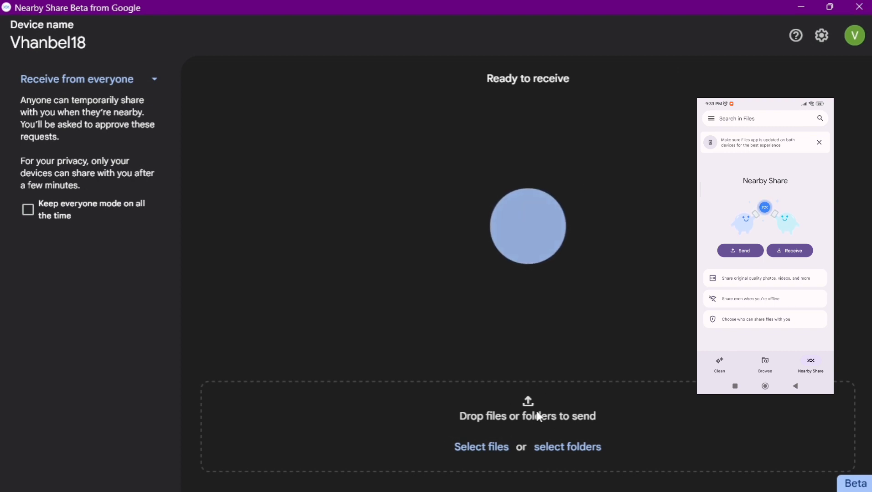
{"action": "left_click", "coordinate": [488, 451]}
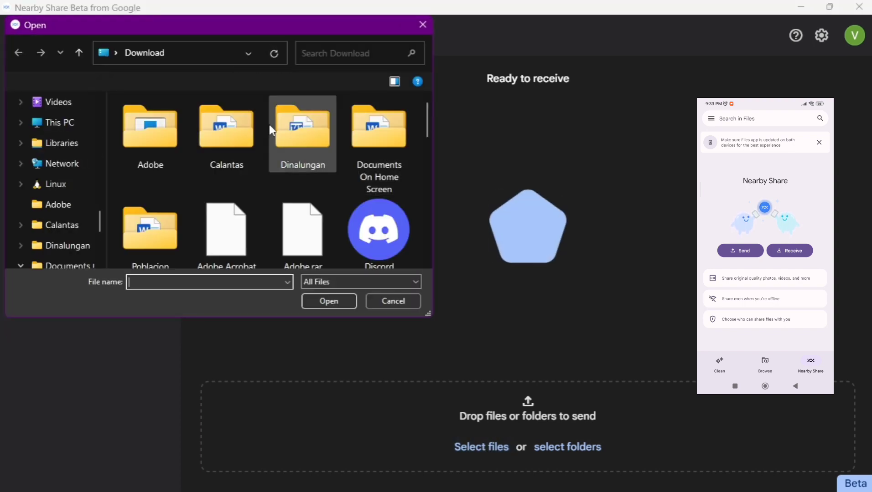
Choose the 'download' image from Pictures > Downloads as the file to share
{"action": "scroll", "coordinate": [59, 223], "scroll_direction": "down", "scroll_amount": 2}
{"action": "scroll", "coordinate": [64, 224], "scroll_direction": "up", "scroll_amount": 2}
{"action": "scroll", "coordinate": [69, 228], "scroll_direction": "down", "scroll_amount": 1}
{"action": "scroll", "coordinate": [65, 224], "scroll_direction": "up", "scroll_amount": 3}
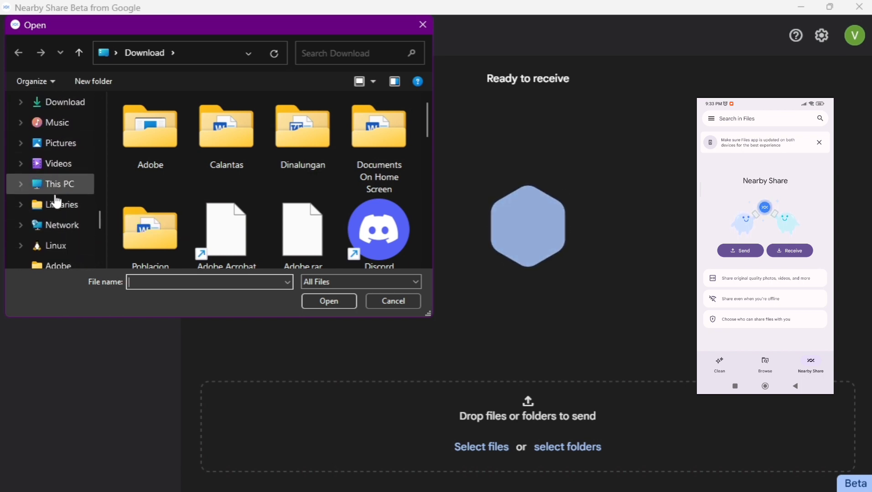
{"action": "left_click", "coordinate": [58, 147]}
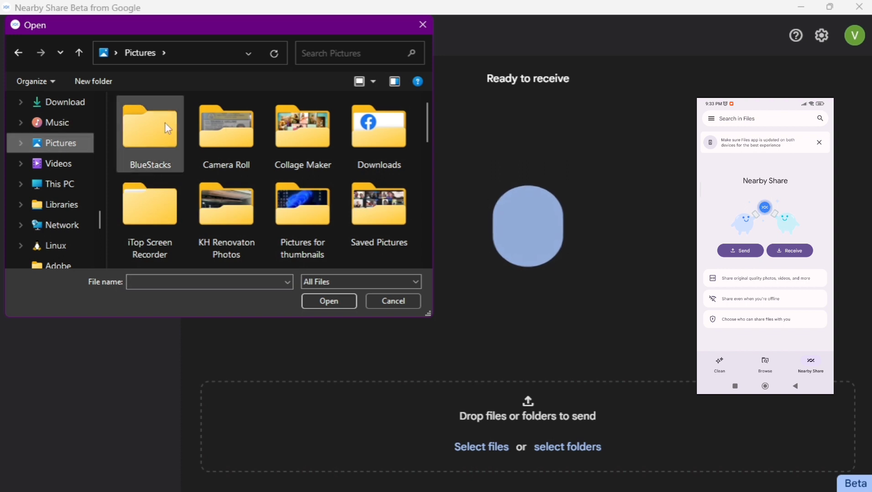
{"action": "scroll", "coordinate": [360, 214], "scroll_direction": "down", "scroll_amount": 2}
{"action": "scroll", "coordinate": [364, 207], "scroll_direction": "up", "scroll_amount": 1}
{"action": "scroll", "coordinate": [349, 196], "scroll_direction": "up", "scroll_amount": 1}
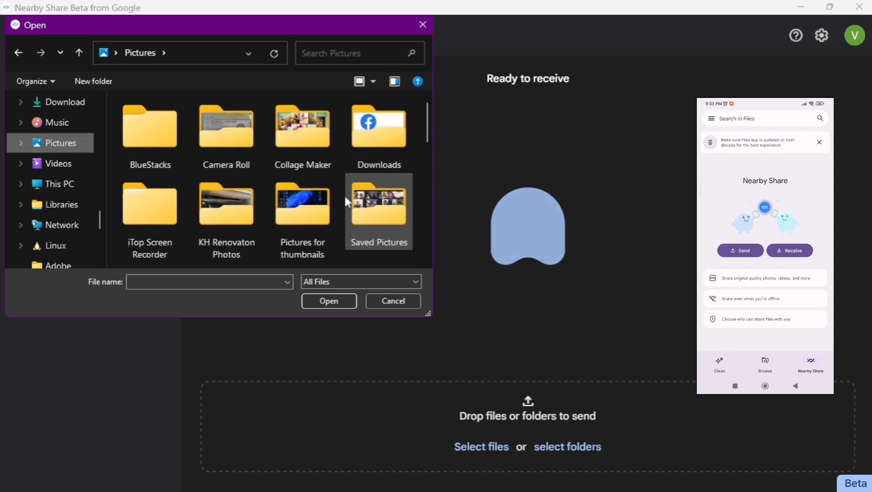
{"action": "scroll", "coordinate": [232, 200], "scroll_direction": "down", "scroll_amount": 1}
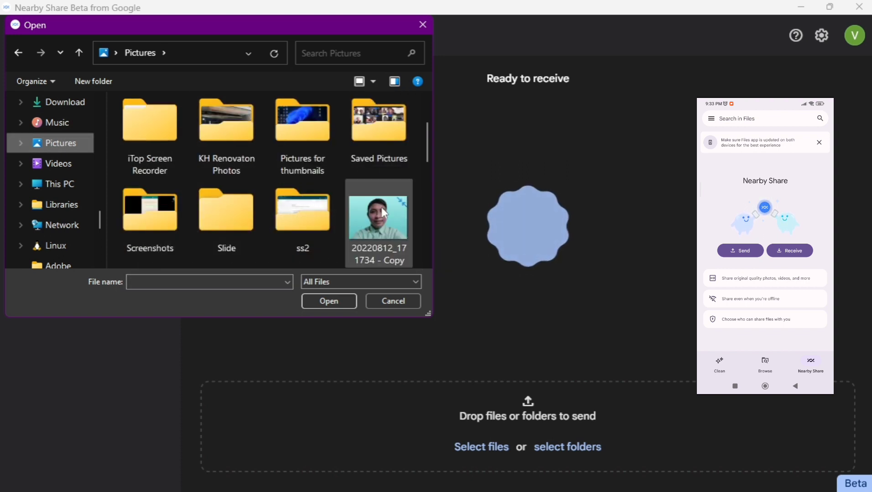
{"action": "scroll", "coordinate": [381, 207], "scroll_direction": "up", "scroll_amount": 1}
{"action": "double_click", "coordinate": [390, 135]}
{"action": "left_click", "coordinate": [153, 155]}
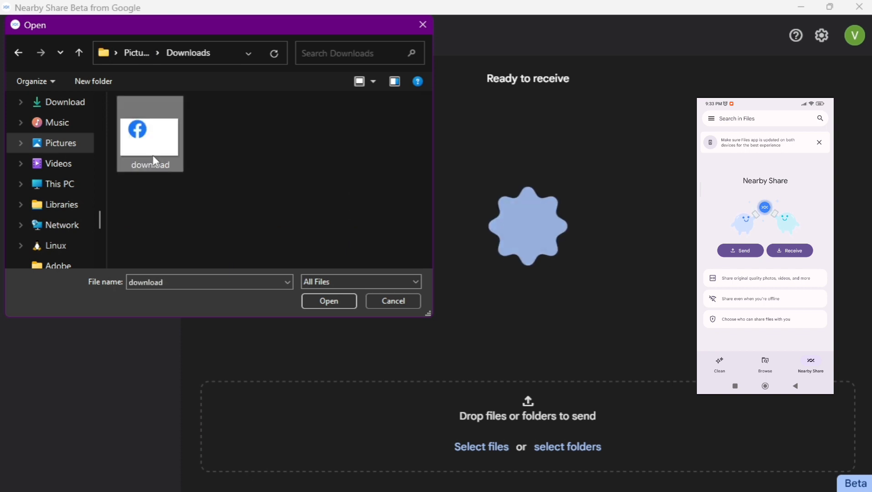
{"action": "left_click", "coordinate": [314, 300]}
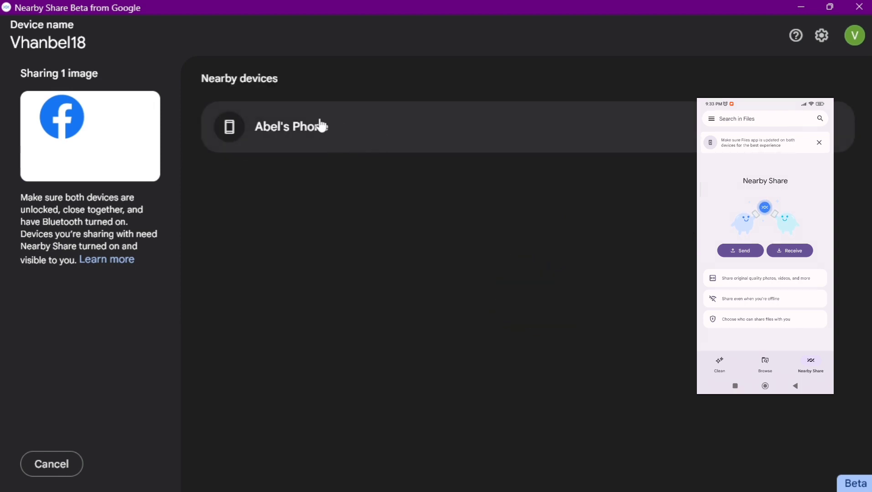
Send download.png to the nearby phone and finish once it shows Sent
{"action": "left_click", "coordinate": [310, 137]}
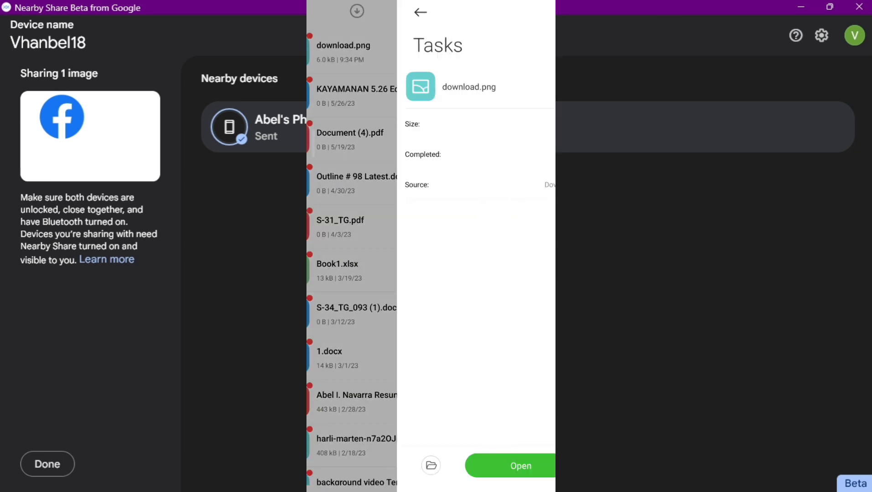
{"action": "left_click", "coordinate": [47, 466]}
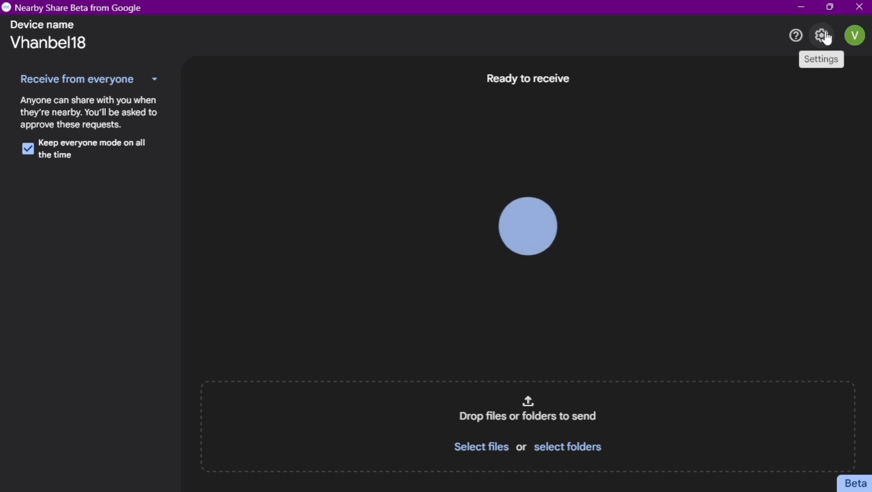
Open Settings and check the received-files folder, leaving it as Downloads
{"action": "left_click", "coordinate": [827, 37]}
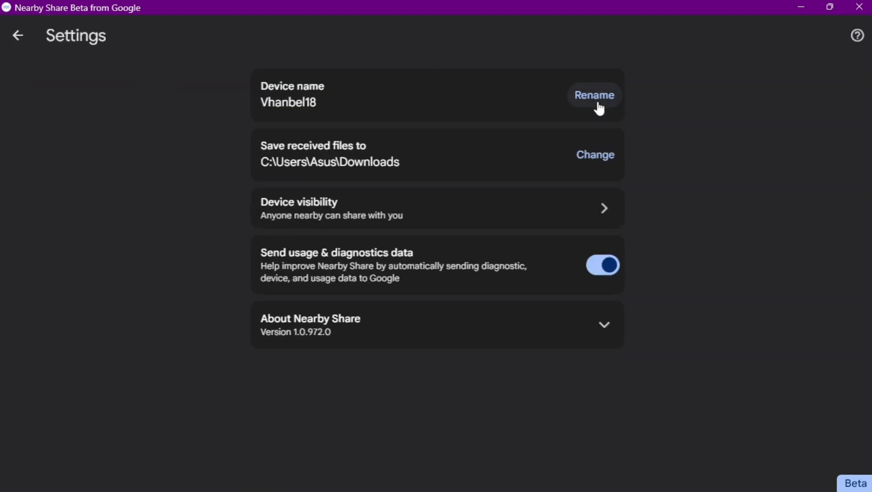
{"action": "left_click", "coordinate": [604, 161]}
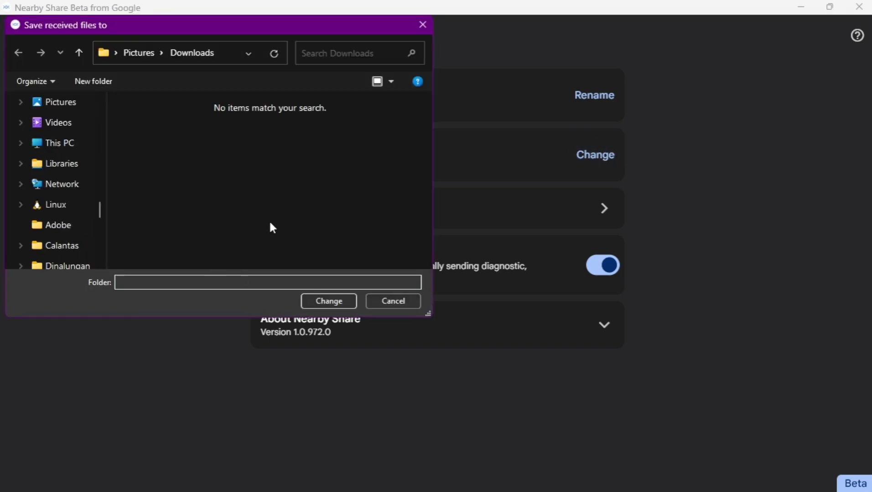
{"action": "left_click", "coordinate": [421, 26]}
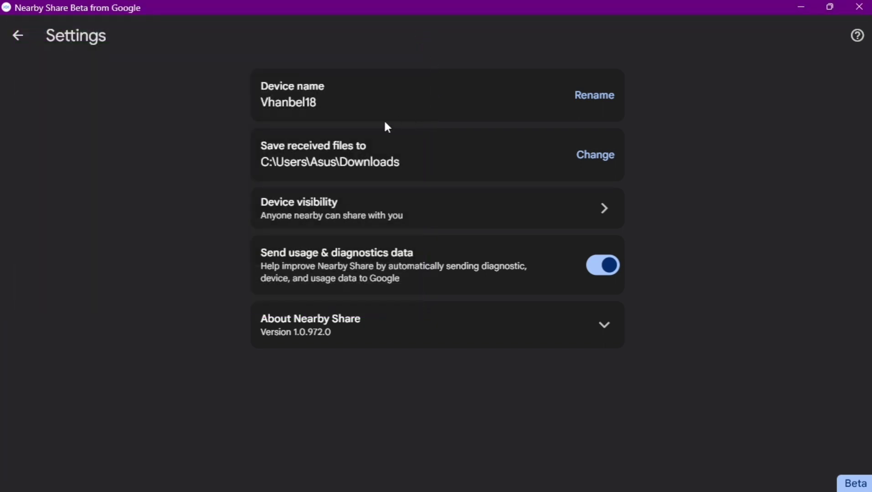
Check Device visibility, keep it on Everyone, and go back to the Ready to receive screen
{"action": "left_click", "coordinate": [484, 208]}
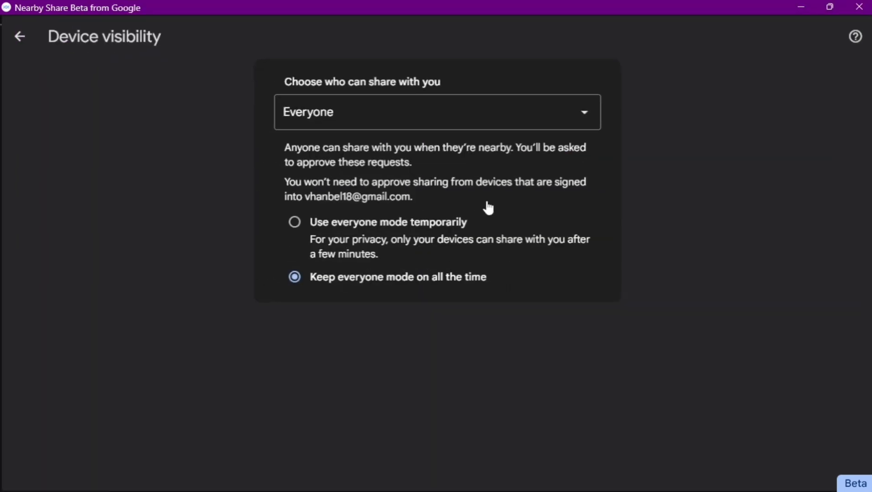
{"action": "left_click", "coordinate": [363, 114]}
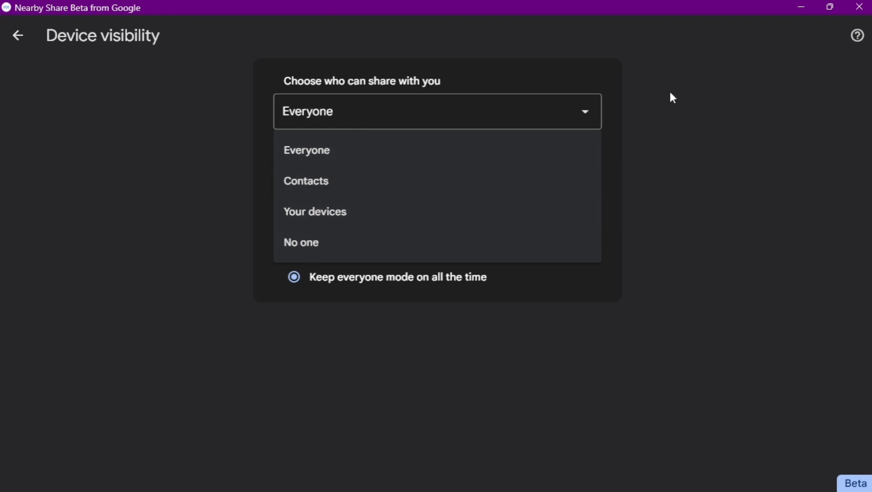
{"action": "left_click", "coordinate": [515, 124]}
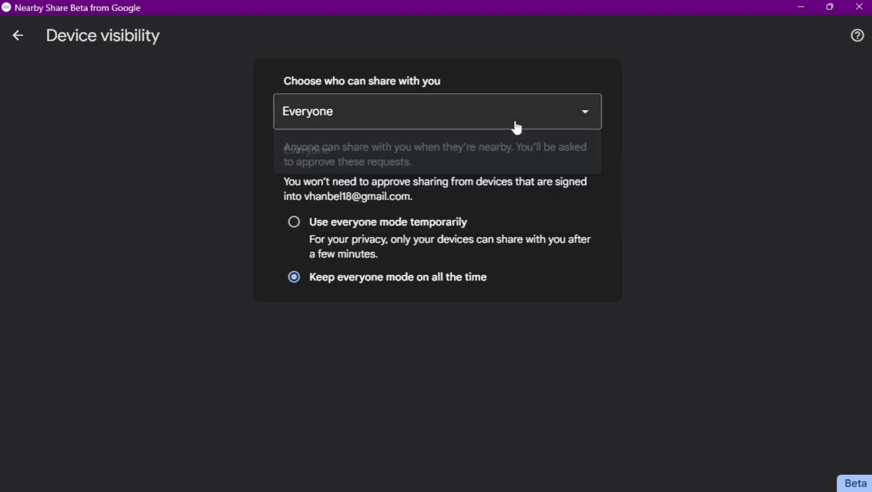
{"action": "left_click", "coordinate": [18, 36]}
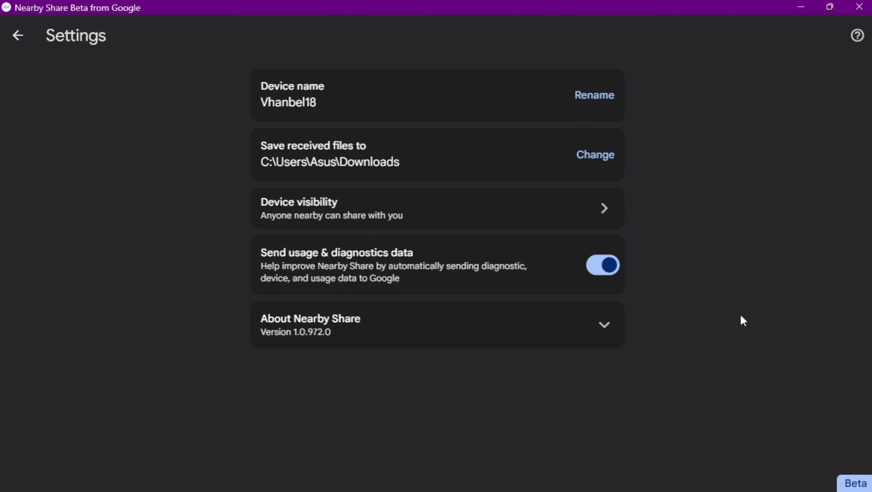
{"action": "left_click", "coordinate": [17, 36]}
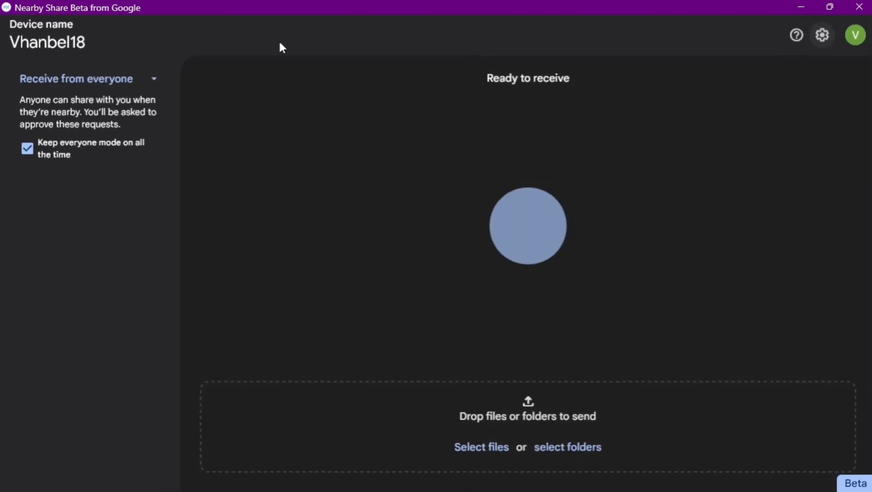